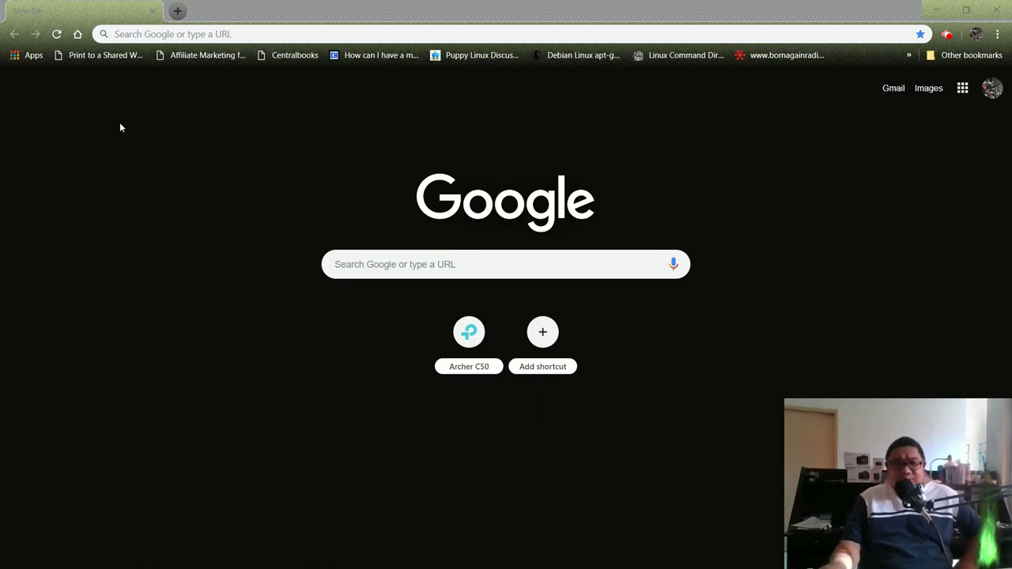
Step: Load the router admin at 192.168.10.110 and show the WAN connection type list
left_click(124, 34)
type("1")
key("Return")
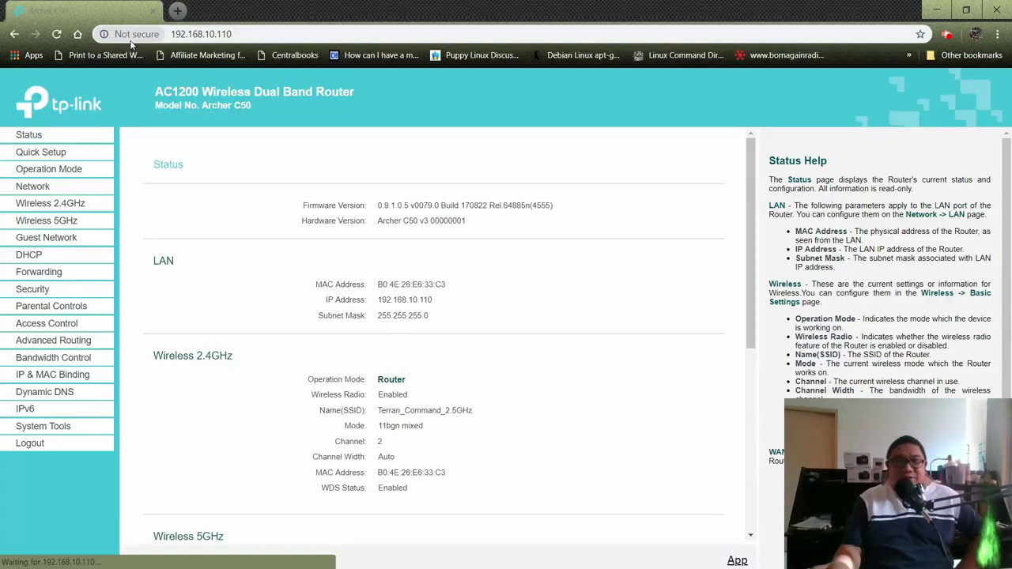
left_click(49, 188)
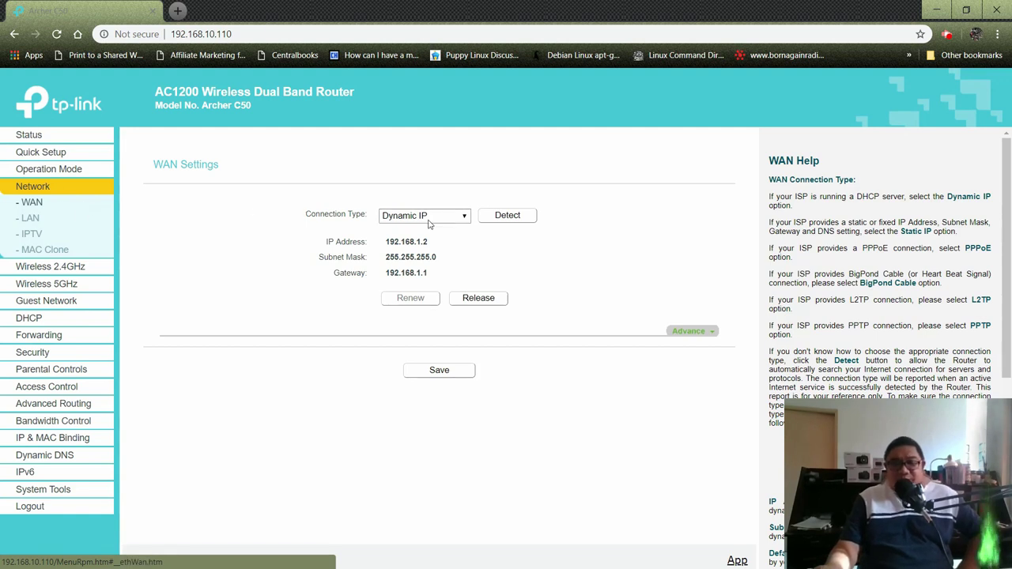
left_click(465, 219)
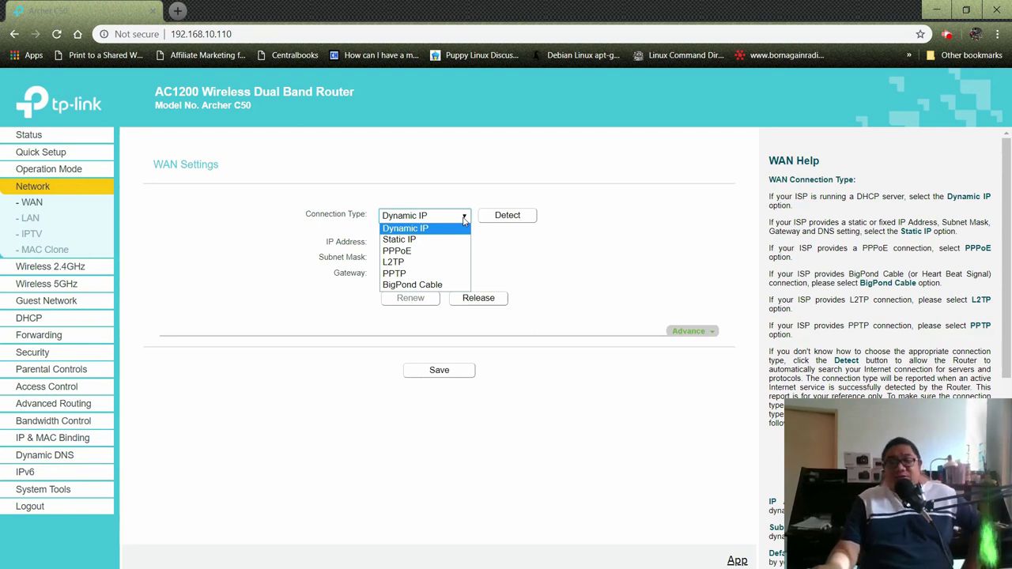
left_click(463, 218)
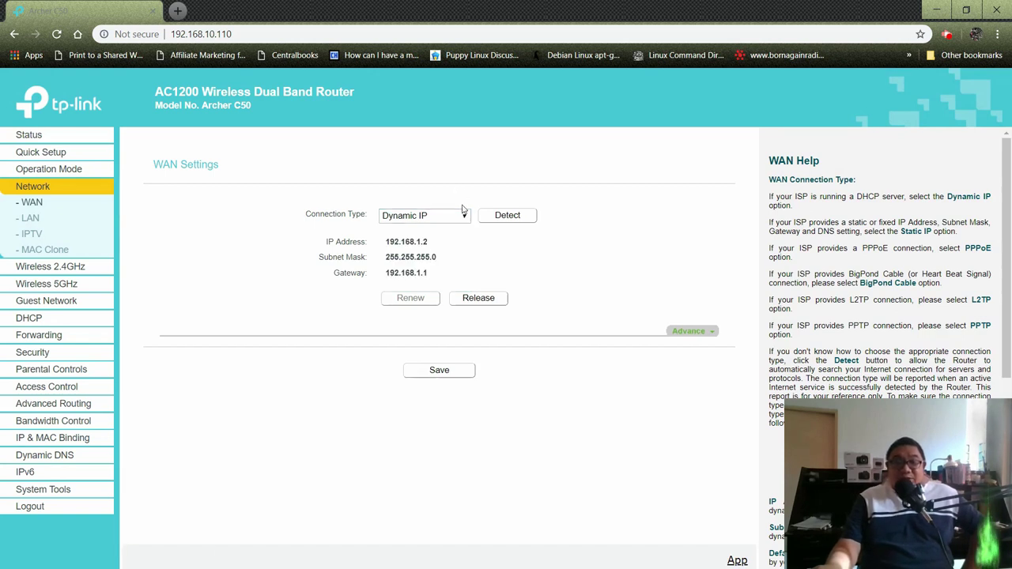
left_click(464, 221)
left_click(463, 188)
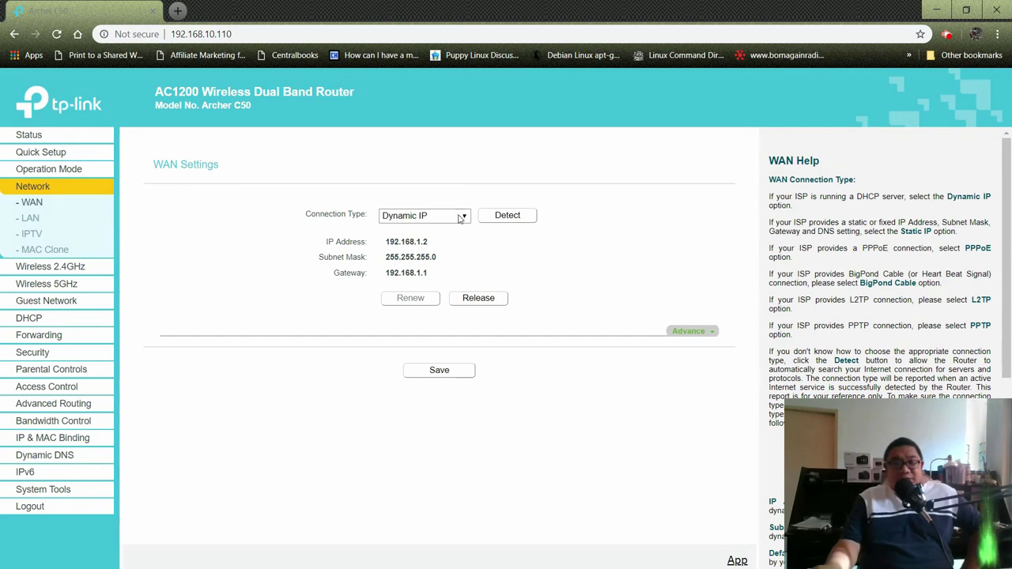
left_click(461, 216)
left_click(459, 193)
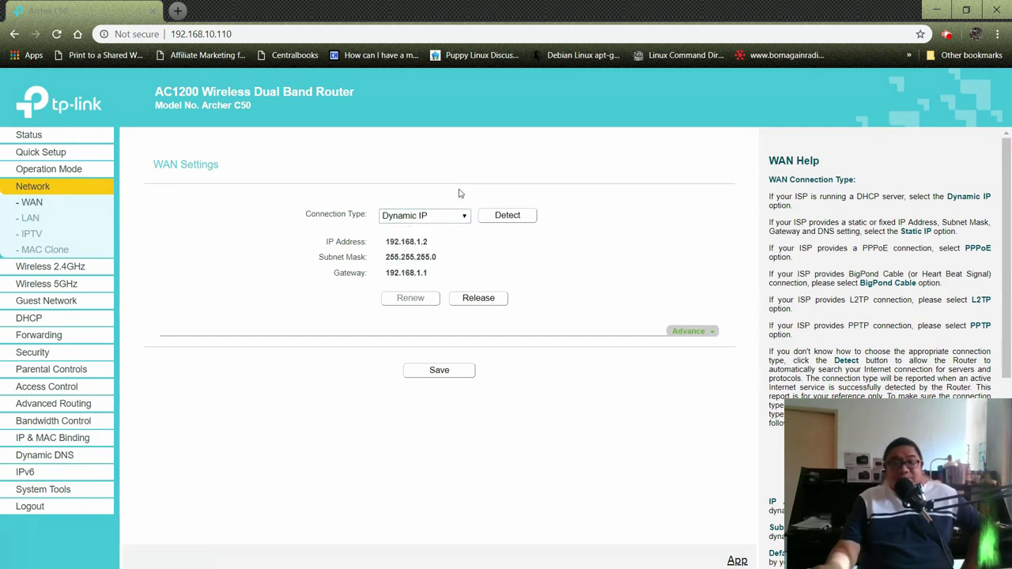
left_click(464, 217)
left_click(463, 186)
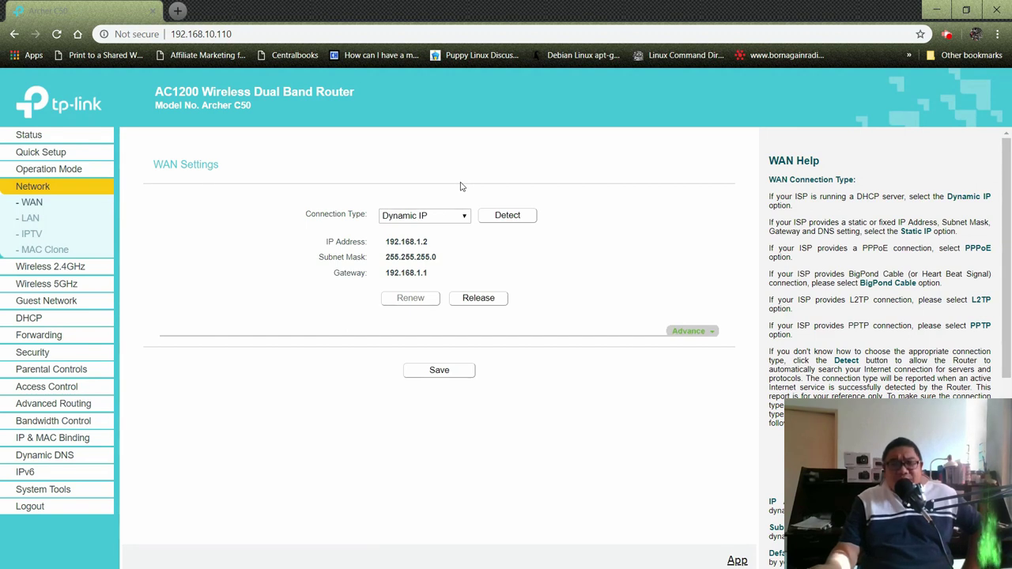
left_click(431, 215)
left_click(430, 232)
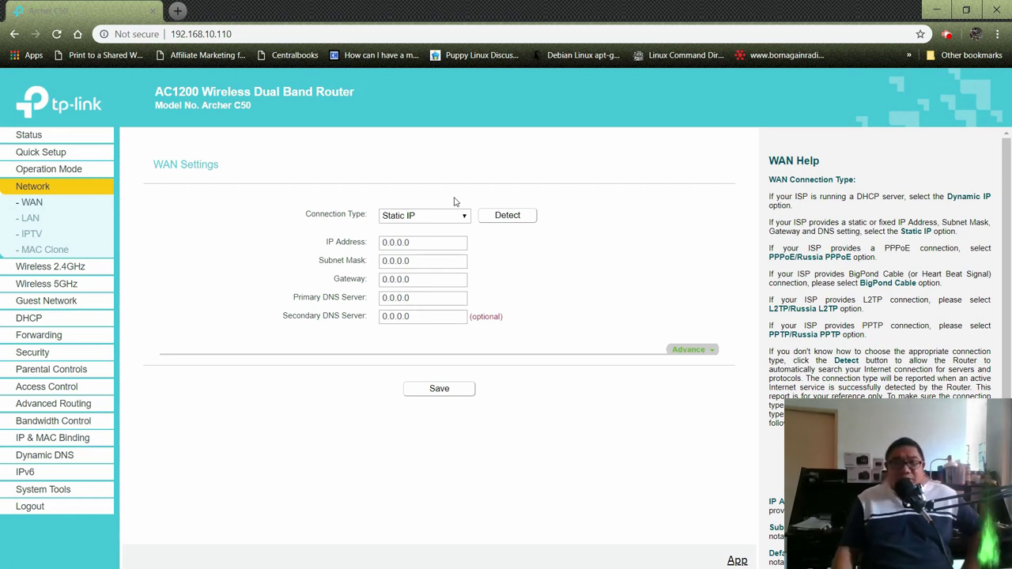
left_click(456, 216)
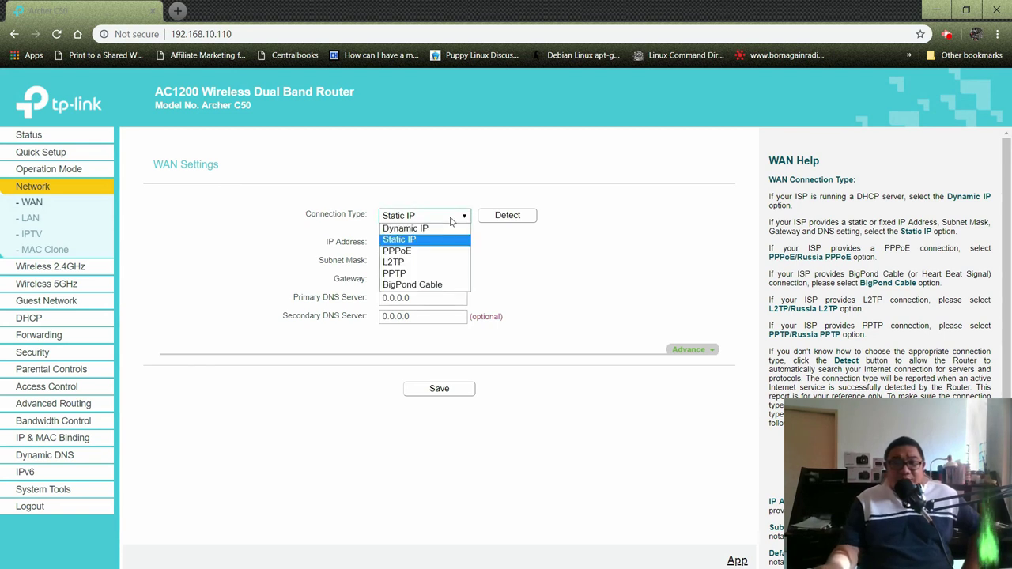
left_click(427, 229)
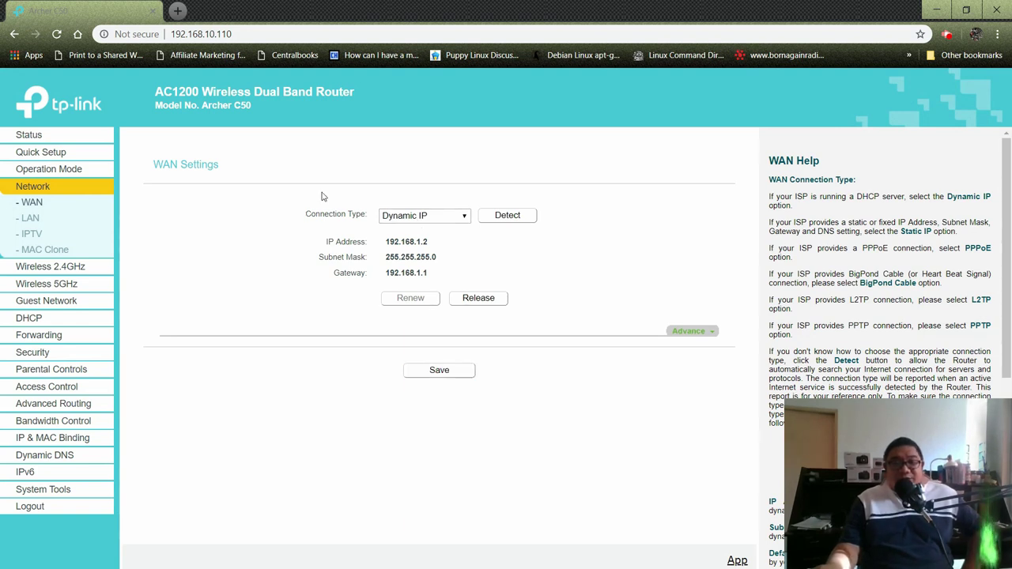
left_click(31, 226)
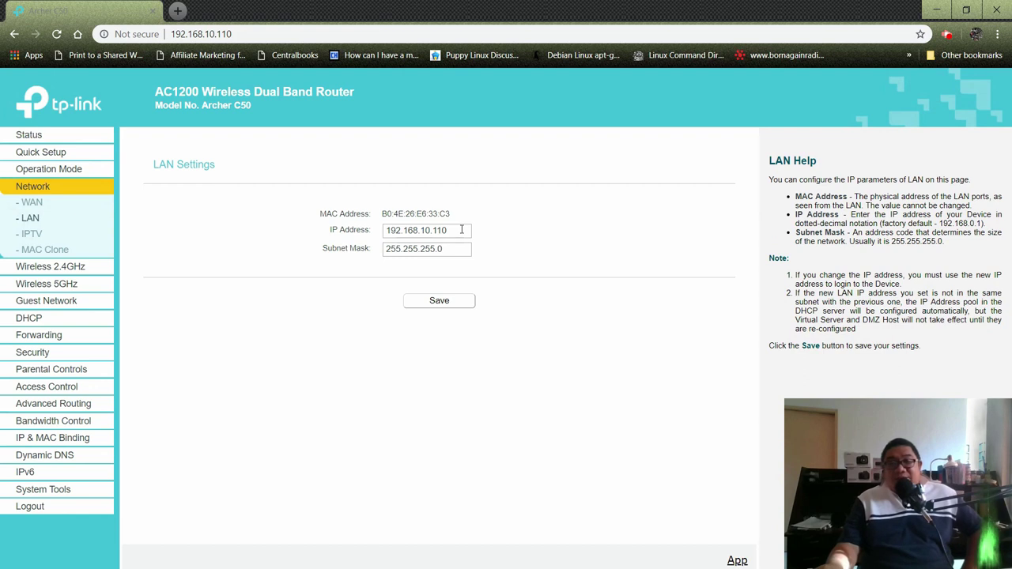
left_click_drag(462, 229, 364, 230)
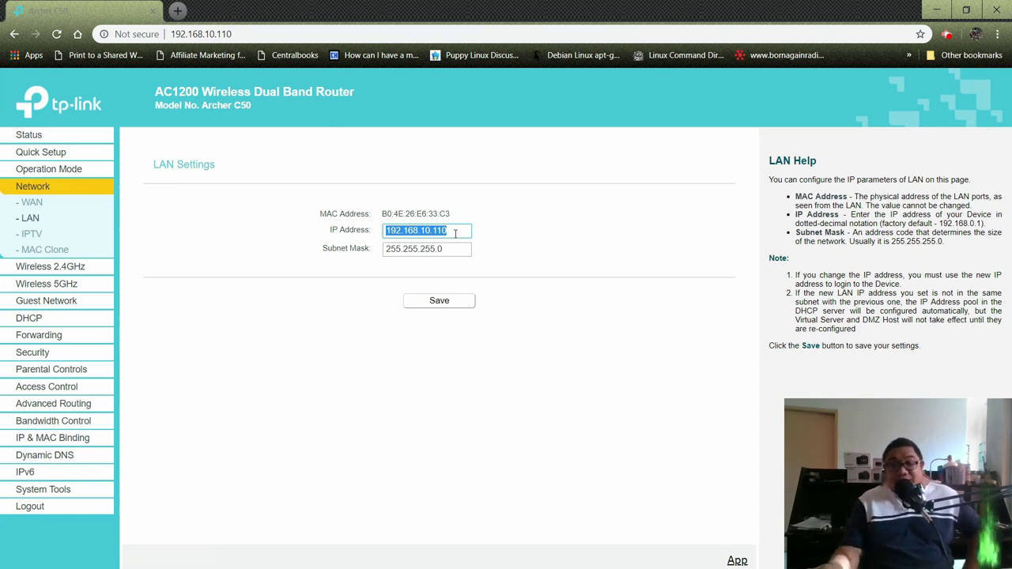
left_click(445, 253)
left_click(54, 194)
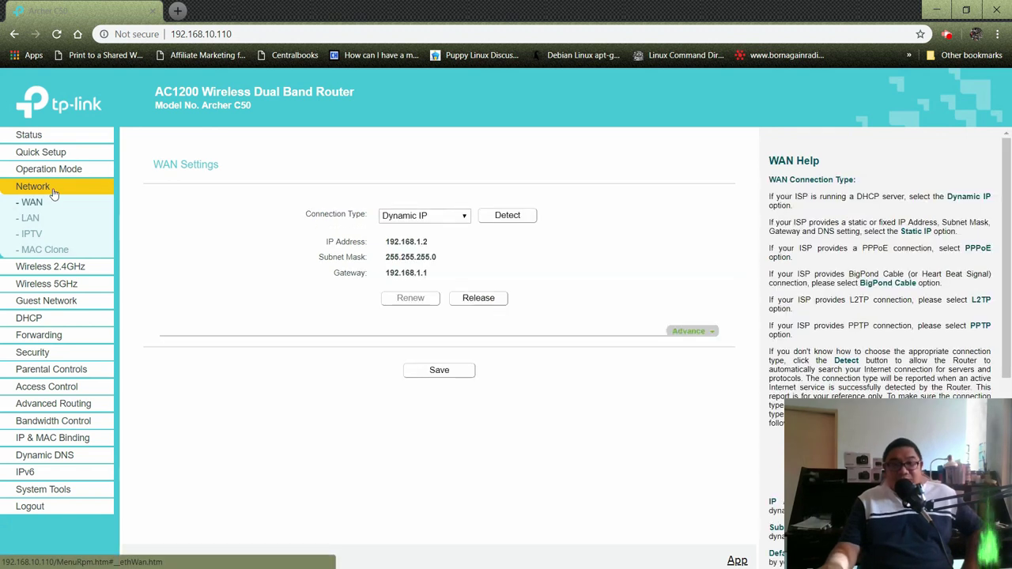
Step: Show DHCP Settings with pool 192.168.10.112–192.168.10.155 and DNS 208.67.222.222 / 208.67.220.220
left_click(67, 327)
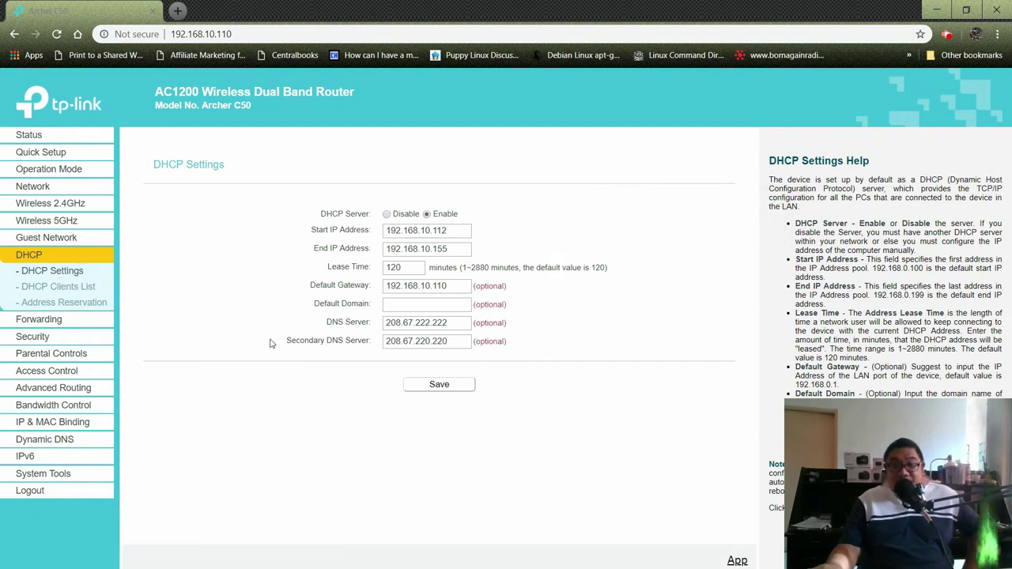
Step: Show the ten DHCP address reservations from 192.168.10.112 to 192.168.10.138
left_click(57, 287)
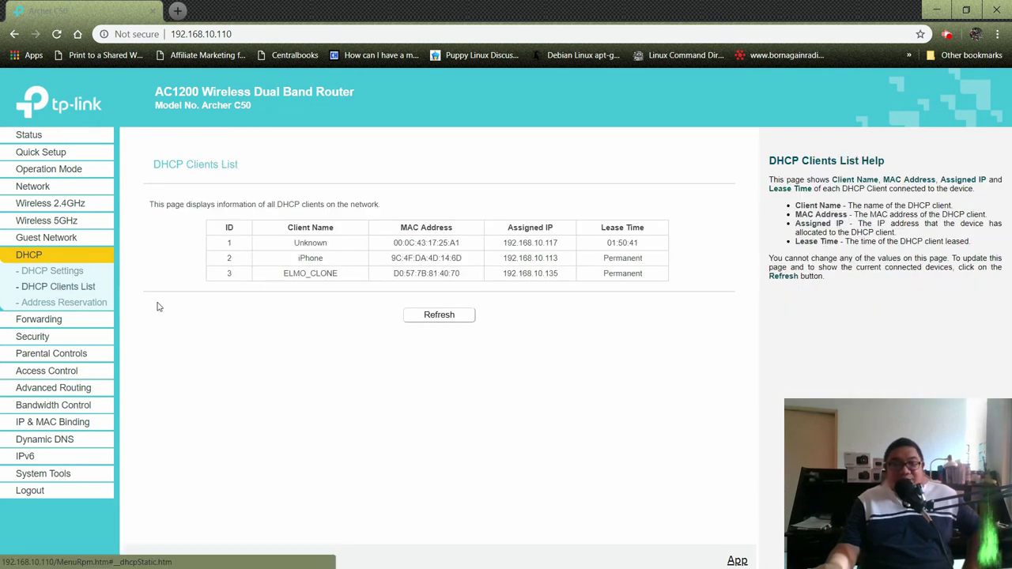
left_click(95, 303)
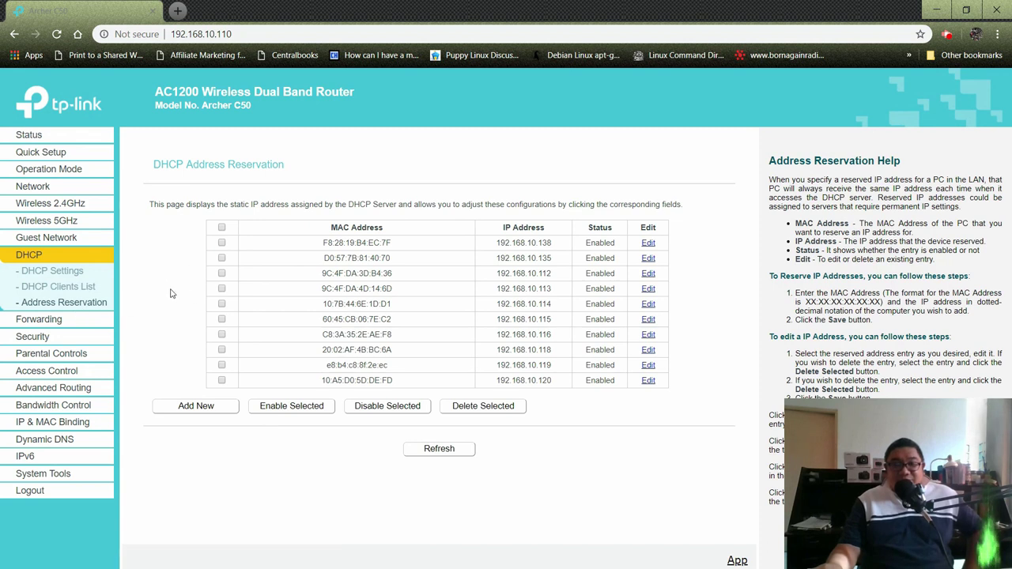
Step: Return to DHCP Settings and highlight the start IP, end IP and 192.168.10.110 gateway fields
left_click(54, 269)
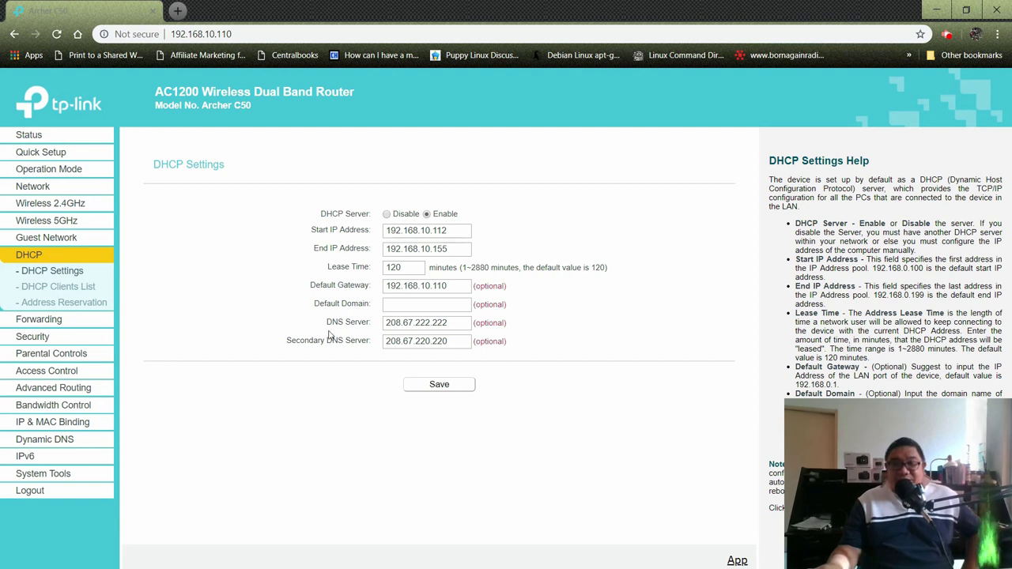
left_click_drag(466, 326, 388, 322)
left_click_drag(454, 236, 376, 239)
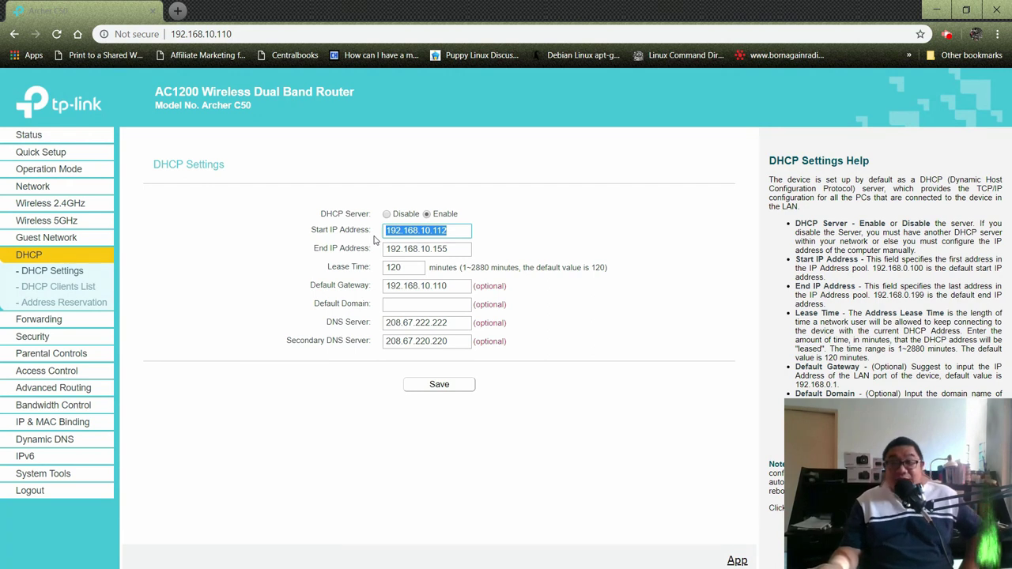
left_click(458, 233)
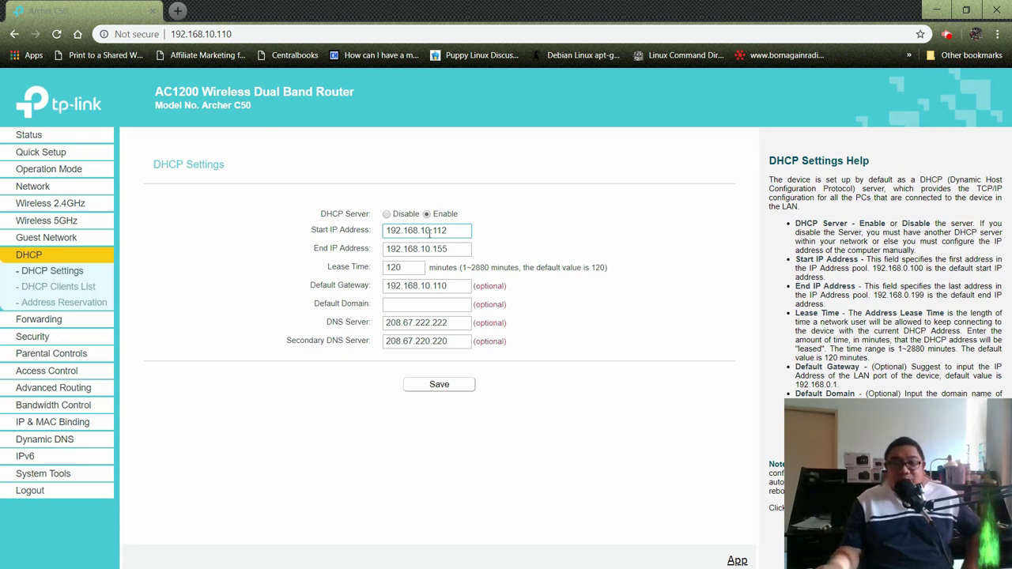
key("shift+Left")
key("shift+Left")
key("shift+Left")
key("shift+Left")
key("shift+Left")
key("shift+Left")
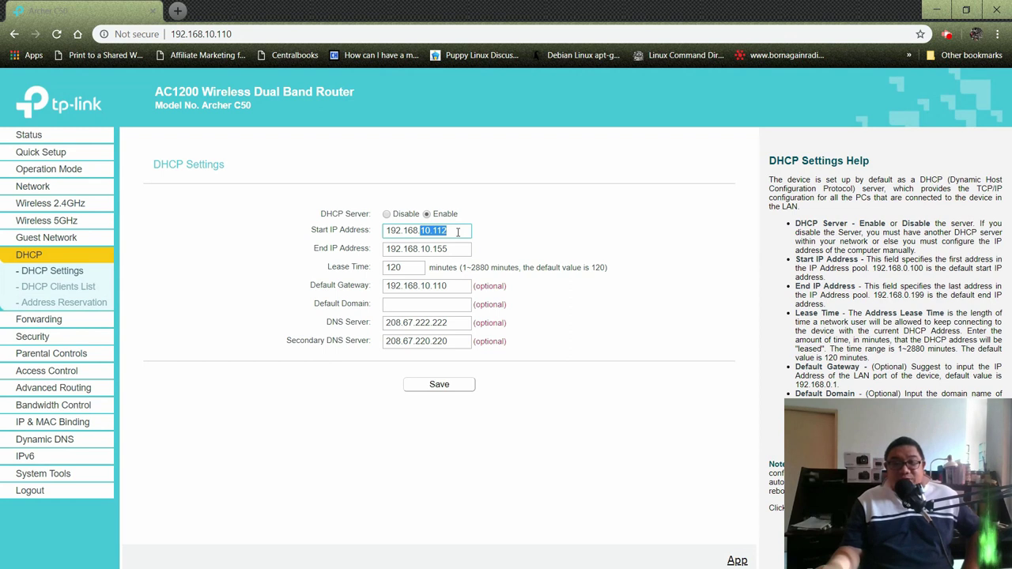
left_click_drag(451, 250, 422, 249)
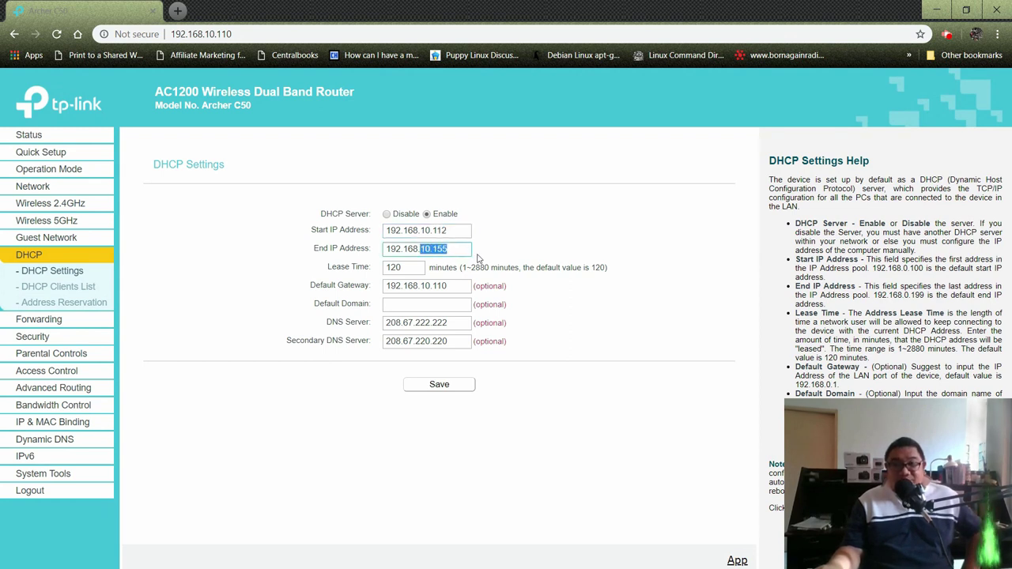
left_click_drag(458, 285, 374, 289)
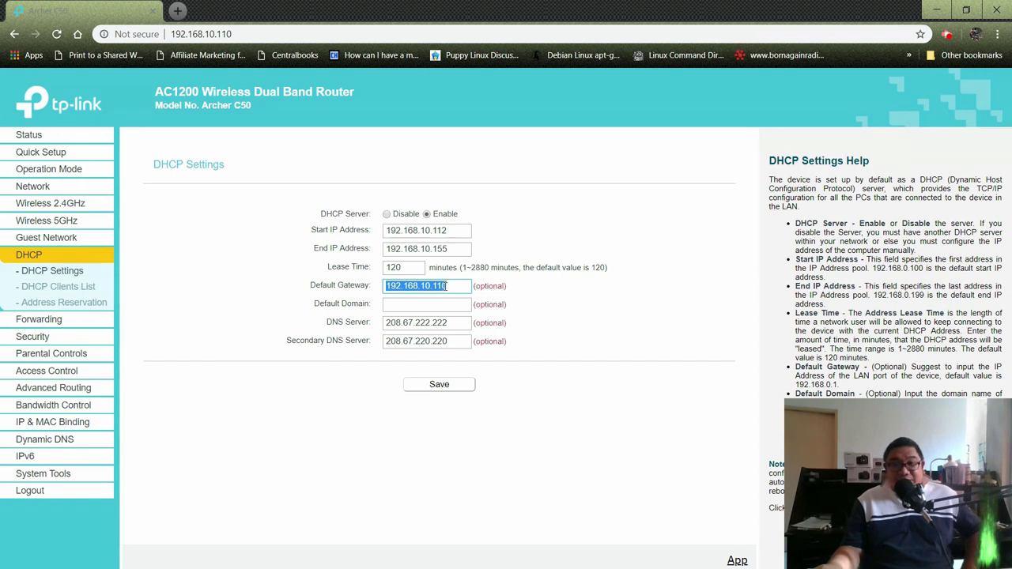
left_click(456, 324)
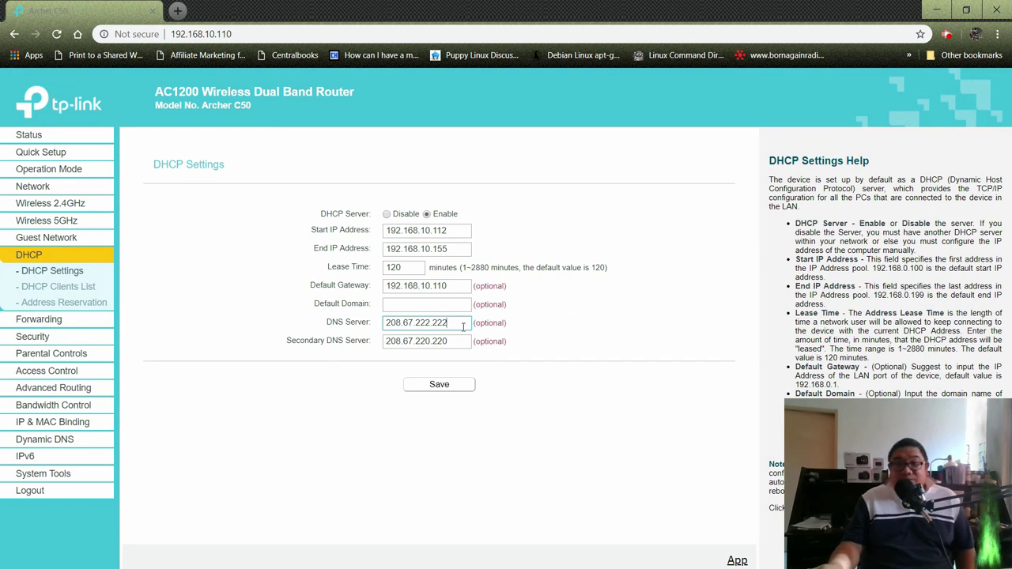
left_click_drag(457, 326, 362, 327)
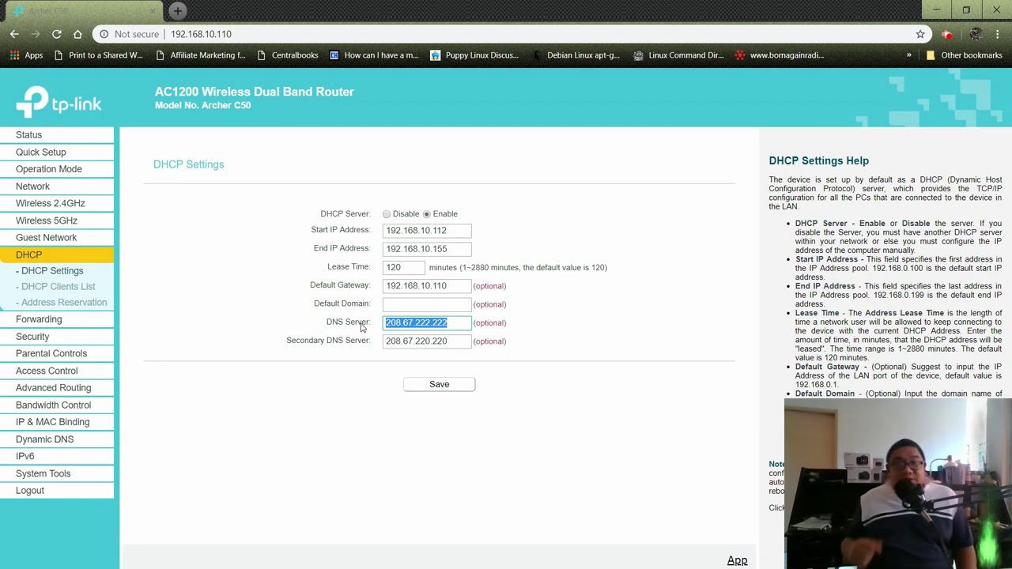
Step: Go back to the DHCP Address Reservation list of ten reserved addresses
left_click(65, 304)
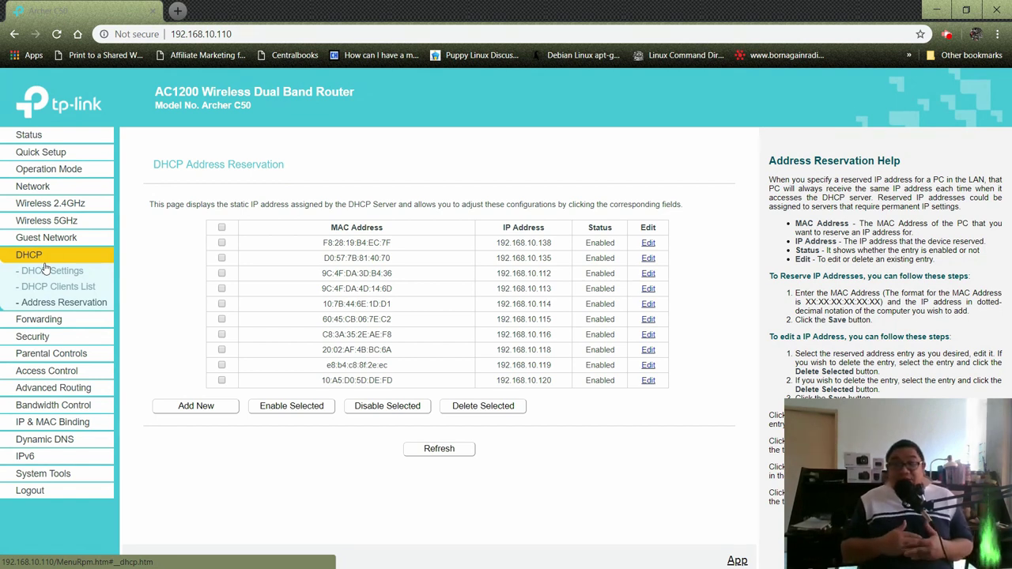
Step: Show Basic Security, with SPI Firewall enabled and VPN pass-throughs and ALGs disabled
left_click(36, 336)
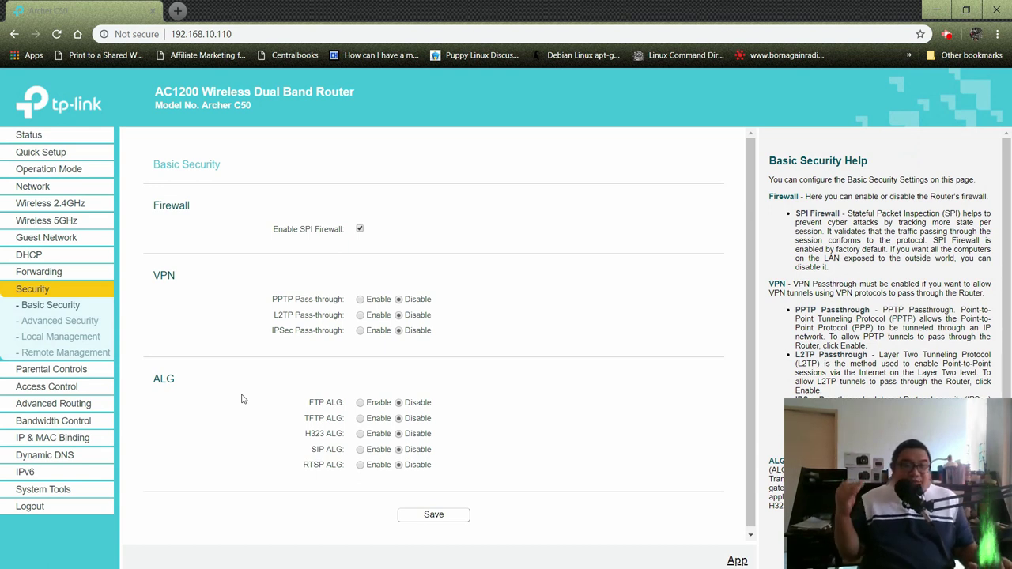
Step: Show Bandwidth Control: 50000 Kbps egress and ingress with three rules, one disabled
left_click(71, 421)
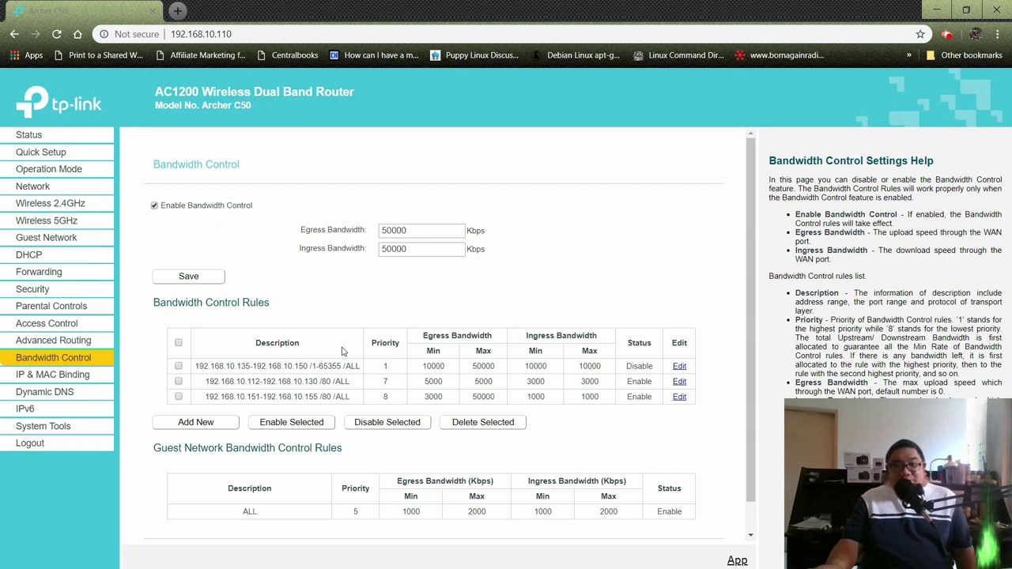
Step: Check the IP & MAC Binding settings, with ARP Binding disabled, and view the ARP List
left_click(63, 378)
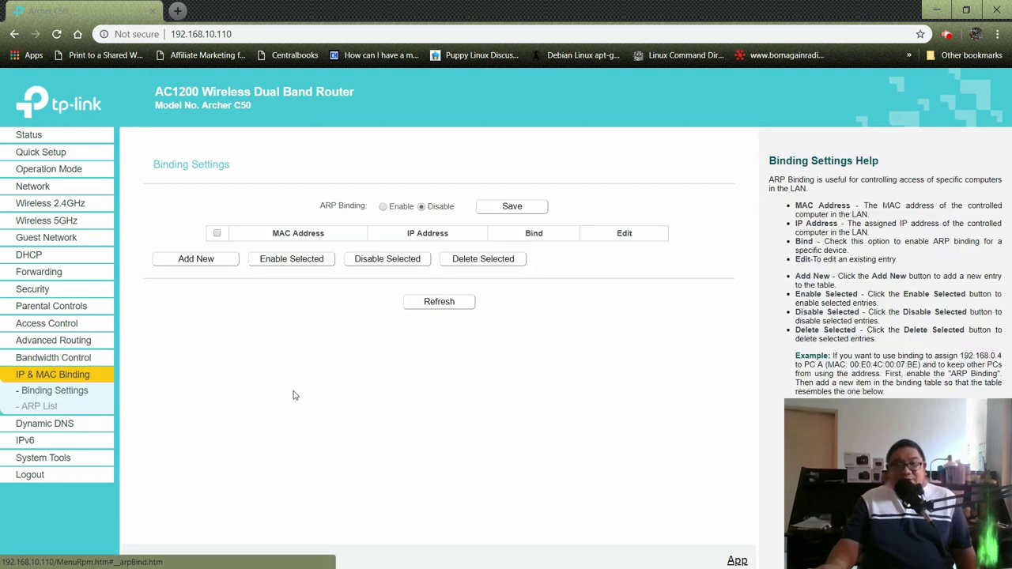
left_click(49, 408)
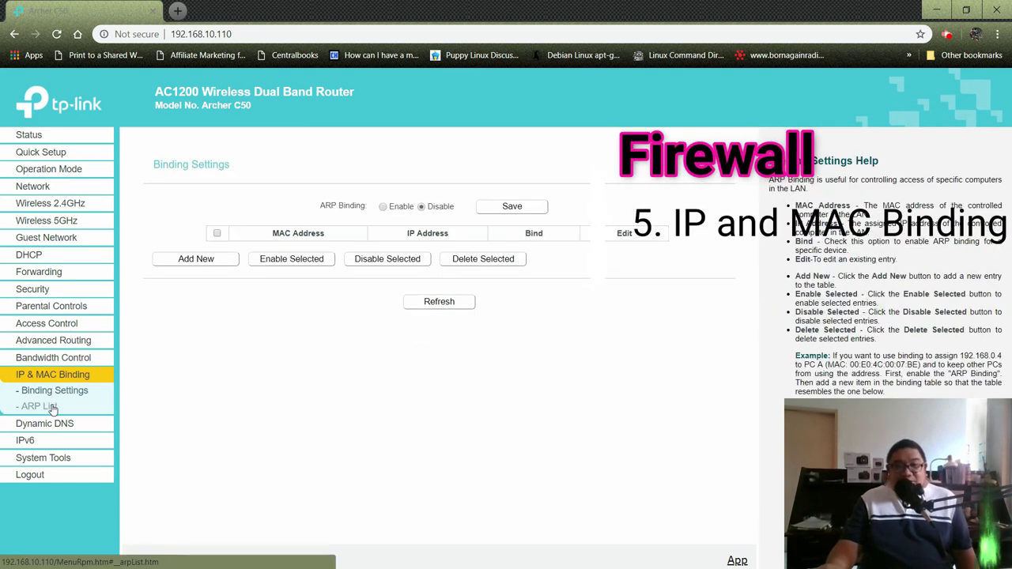